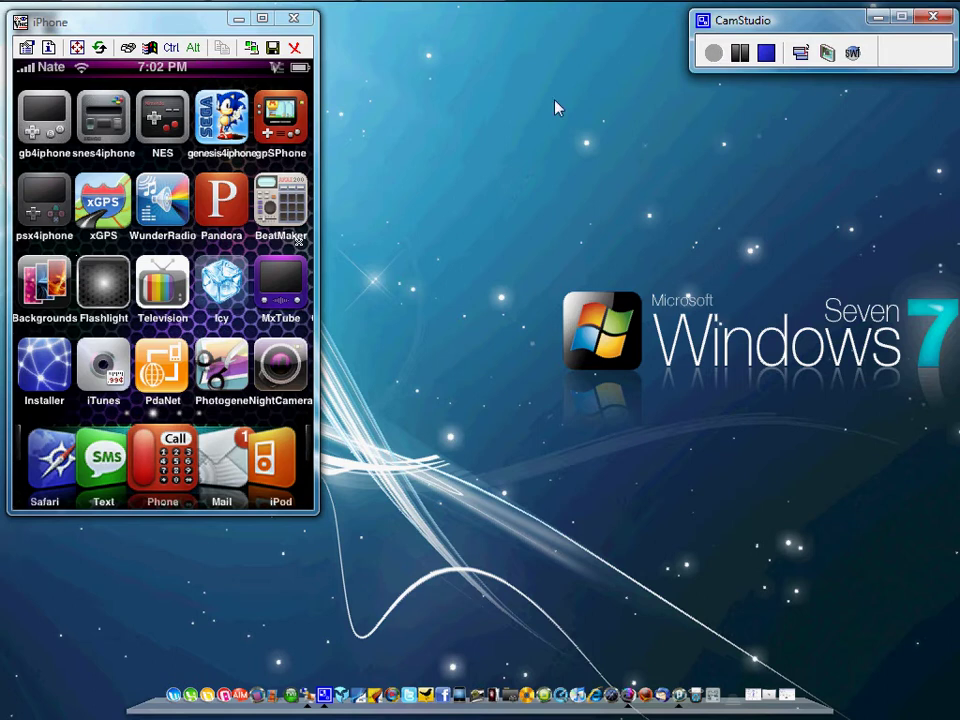
click(45, 213)
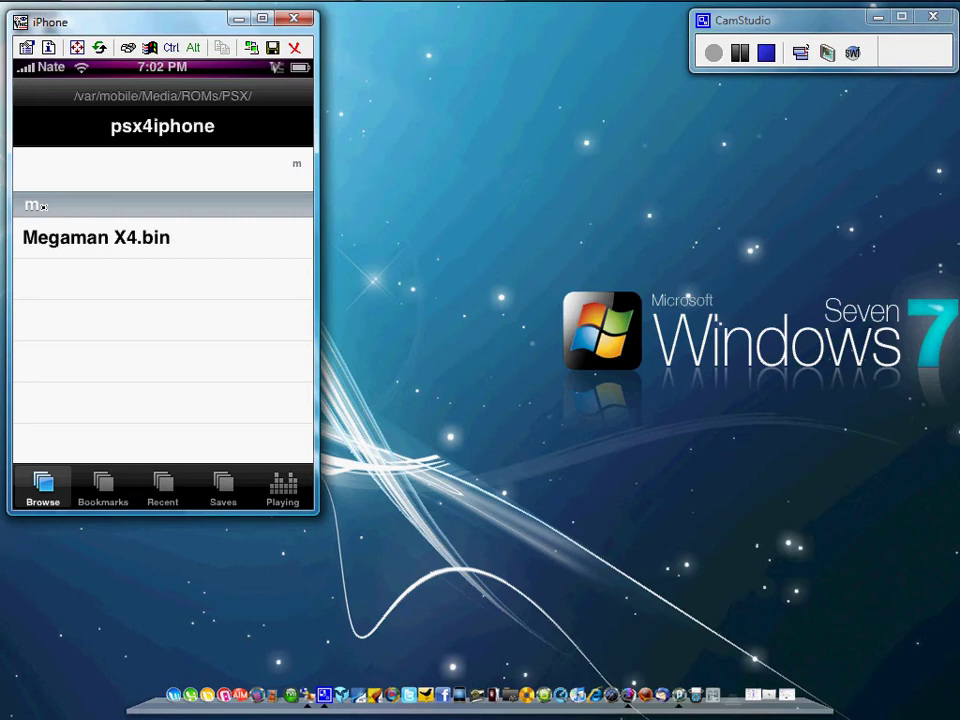
click(123, 247)
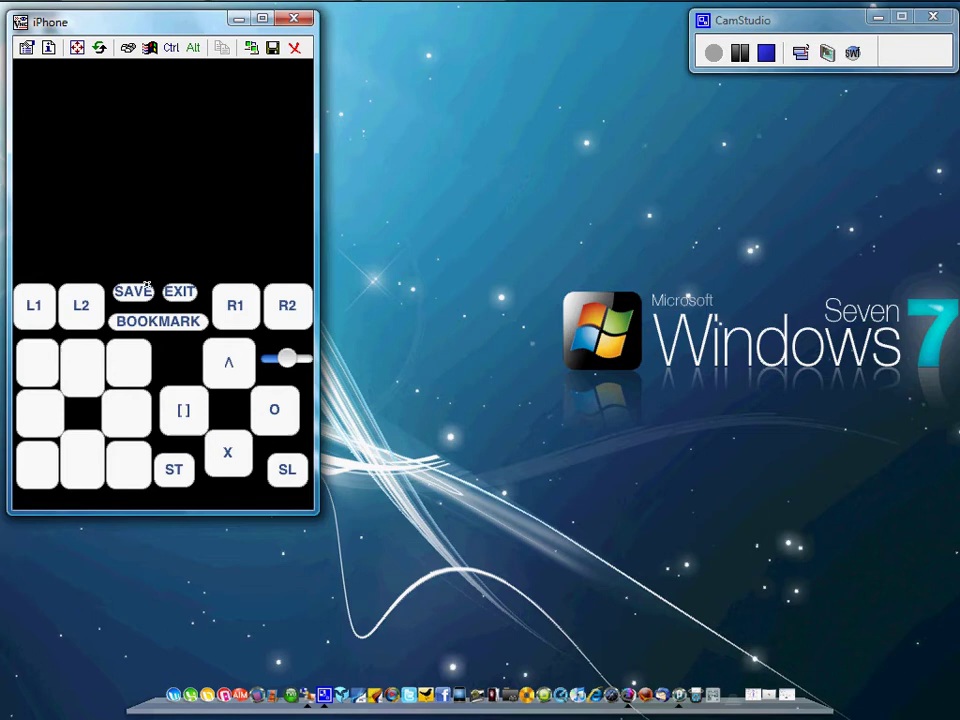
click(147, 289)
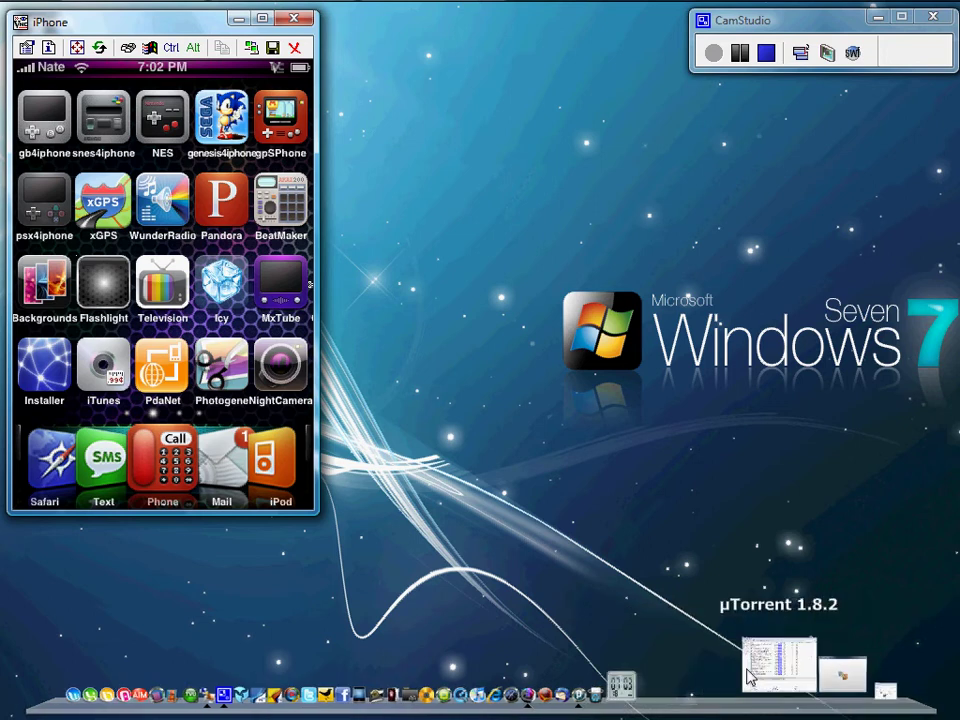
Bring Firefox back to the Rom Hustler PlayStation tab and open the A-titles ROM list
click(789, 681)
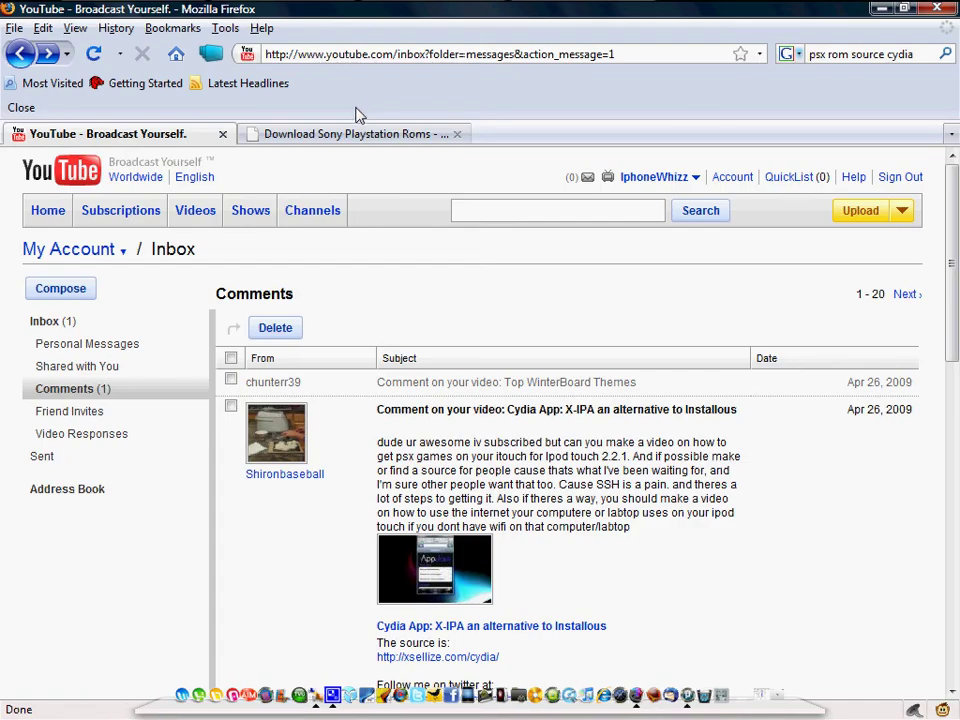
click(358, 138)
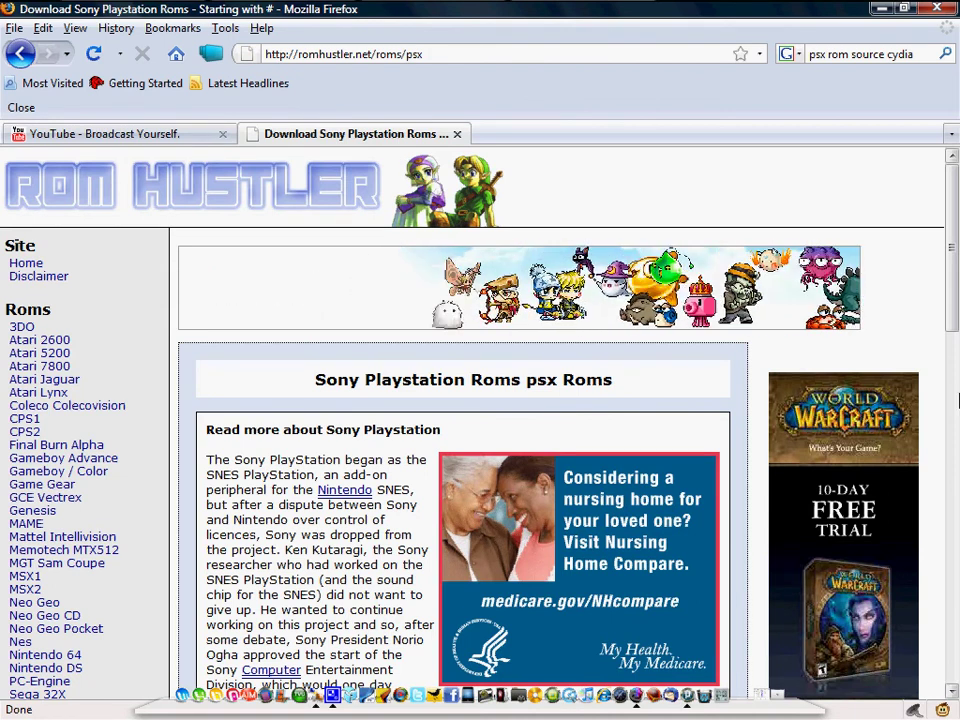
click(955, 488)
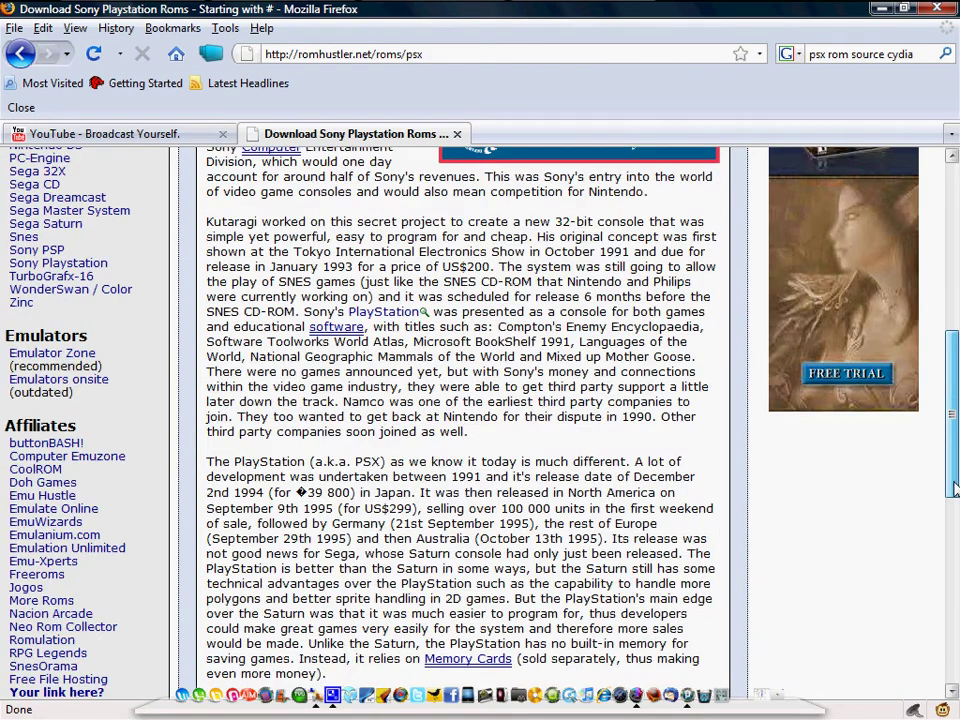
drag(955, 488, 942, 633)
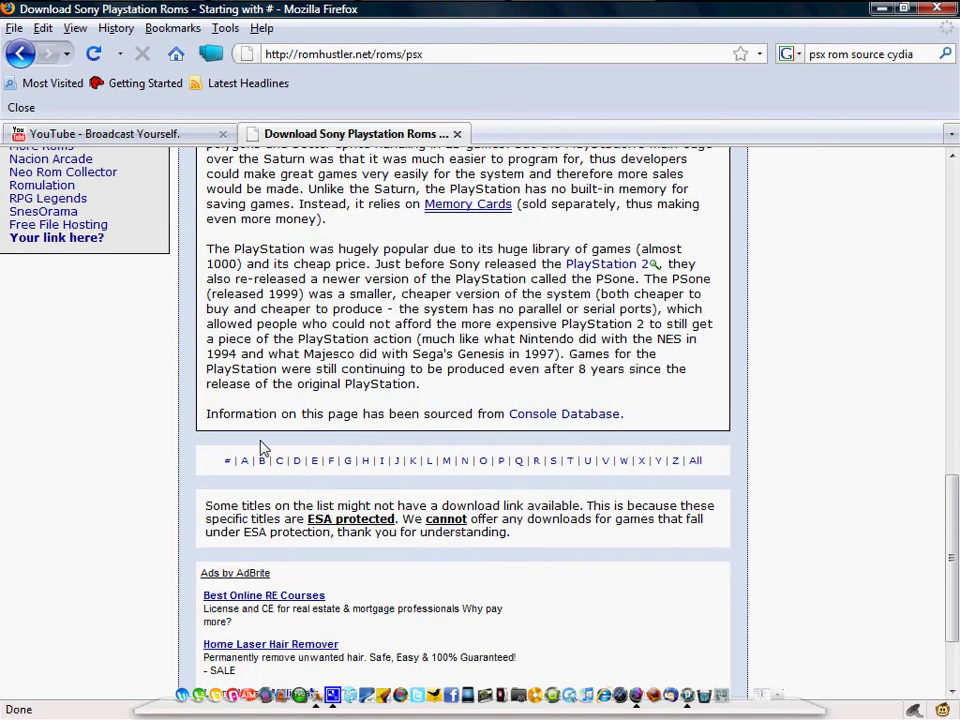
click(245, 461)
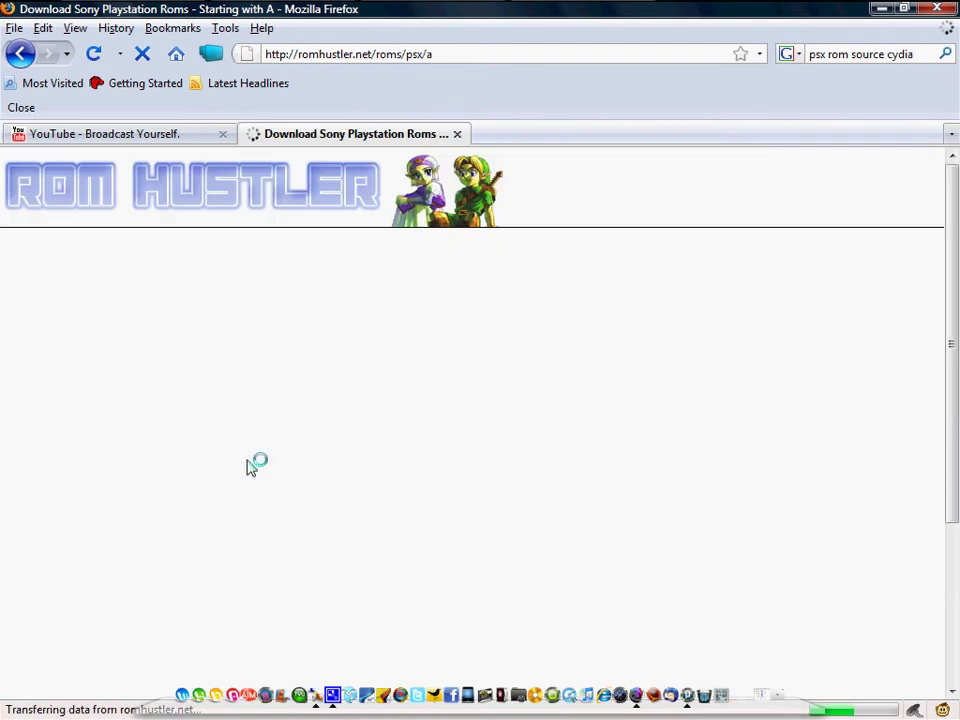
scroll(950, 400, down, 10)
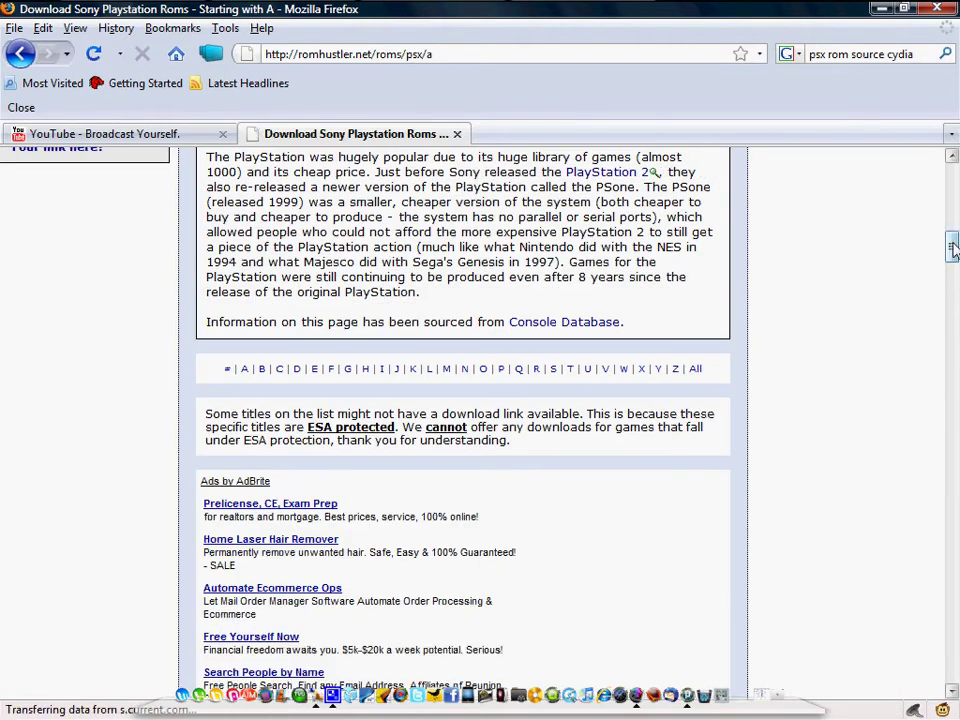
scroll(949, 380, down, 15)
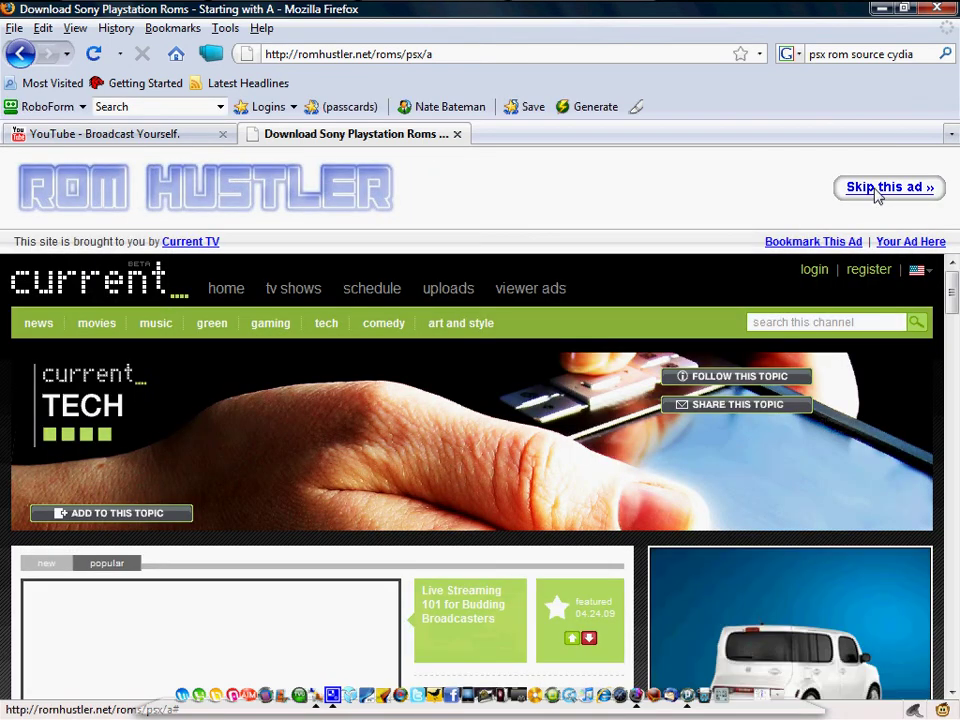
Skip the Current TV ad, scroll through the A ROM list and back up, then minimize Firefox
click(874, 195)
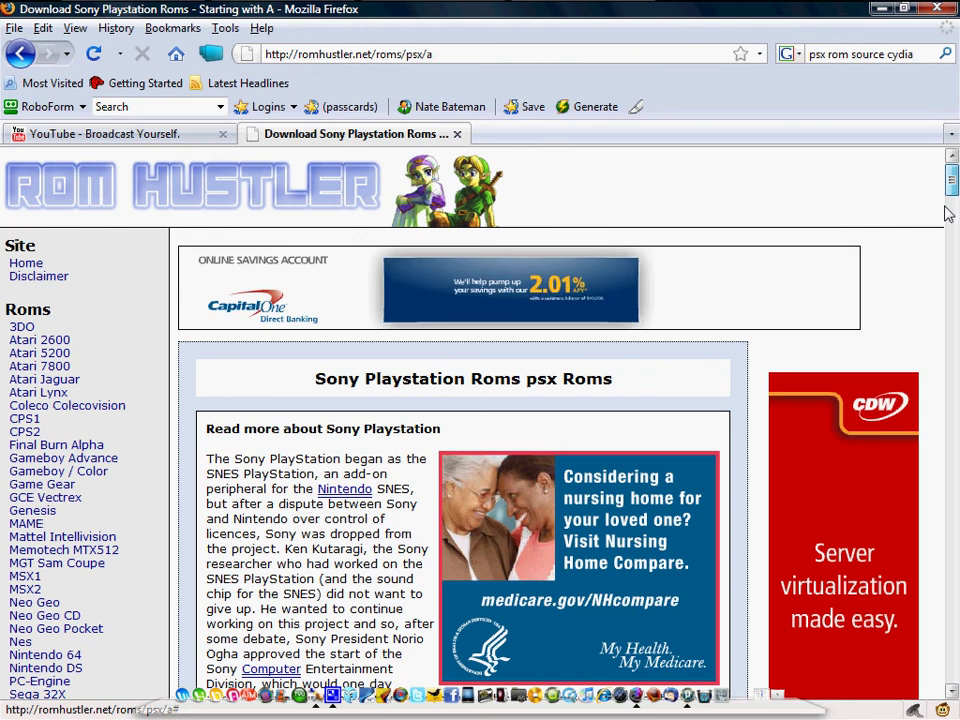
drag(951, 189, 930, 291)
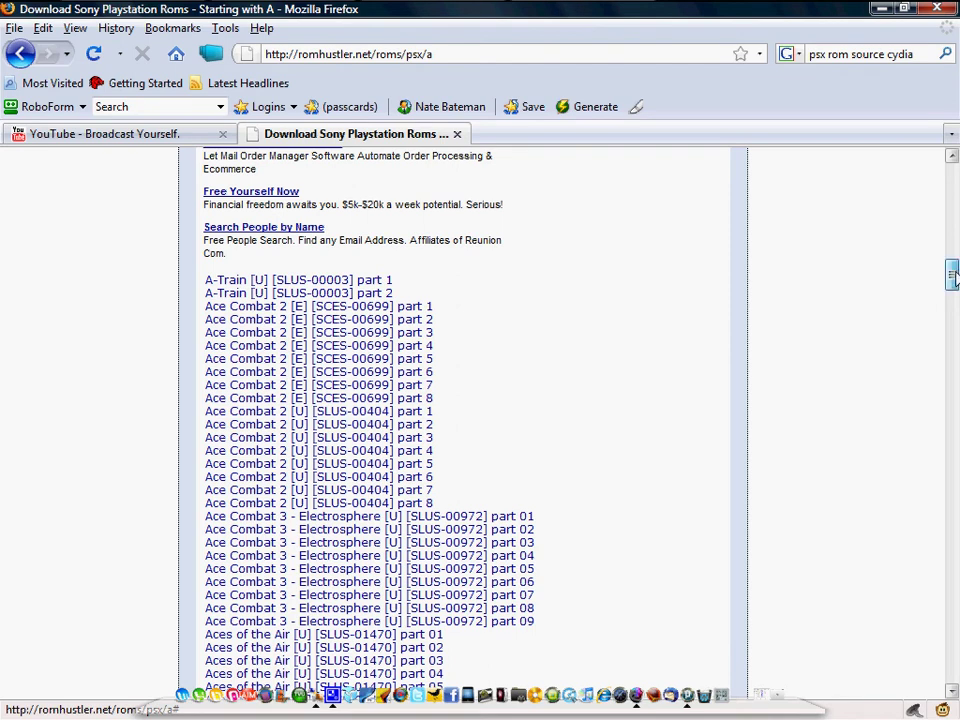
drag(953, 274, 953, 190)
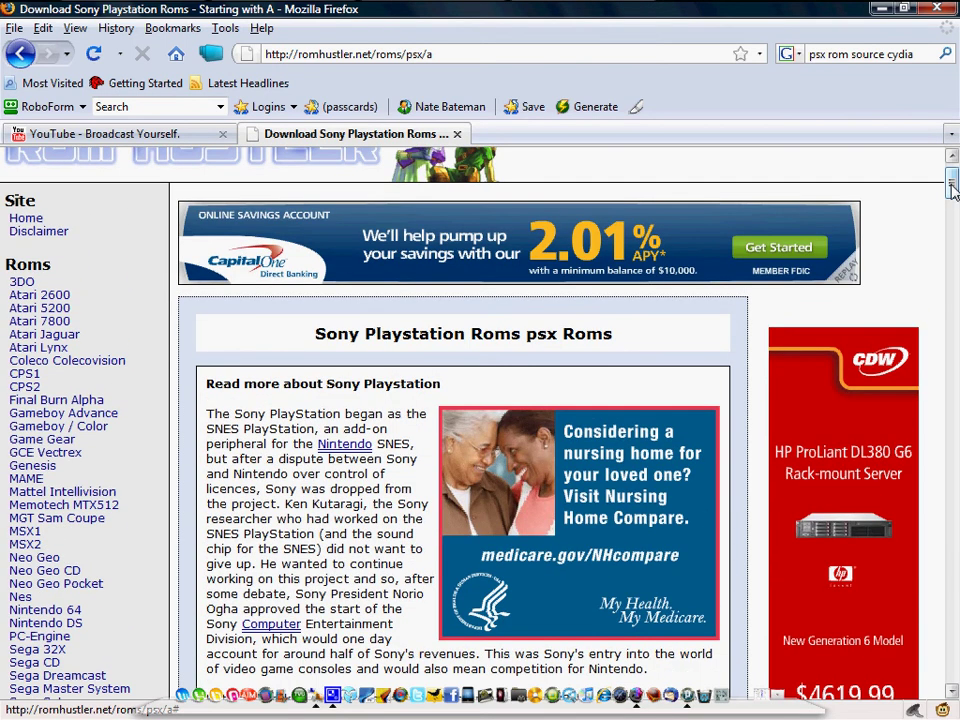
click(880, 12)
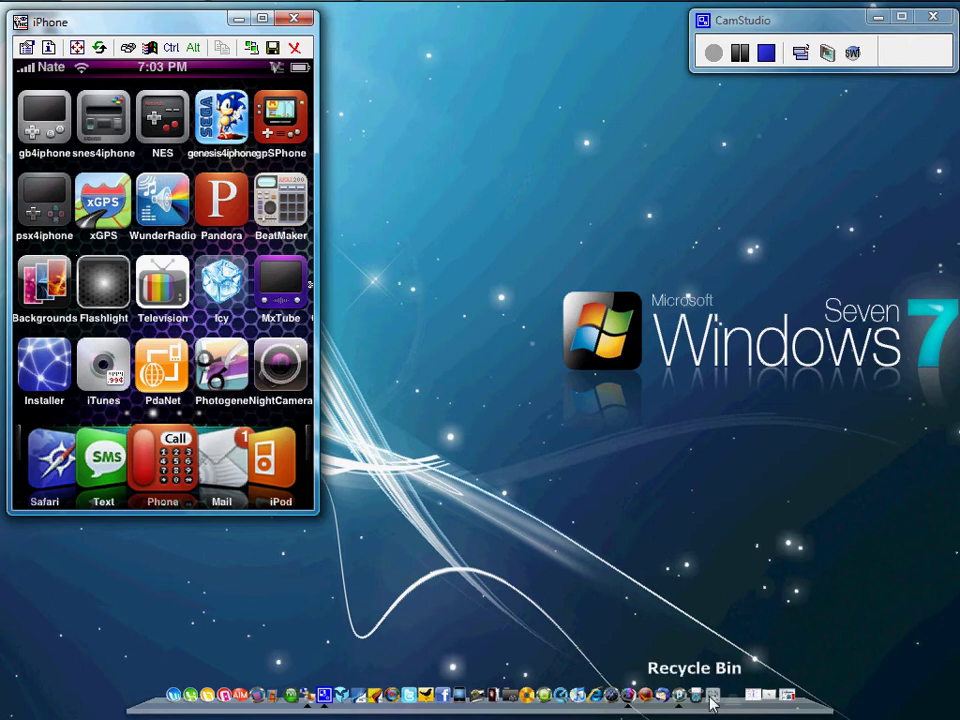
In WinSCP's remote panel, go from /private/var through mobile, Media and ROMs into PSX
mouse_move(750, 682)
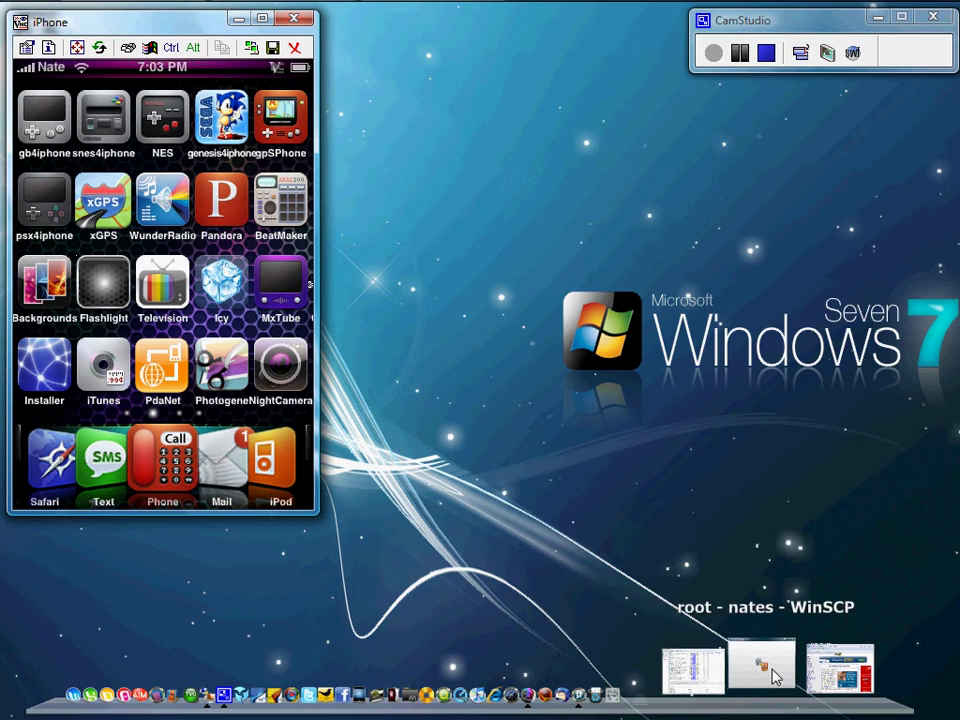
click(773, 670)
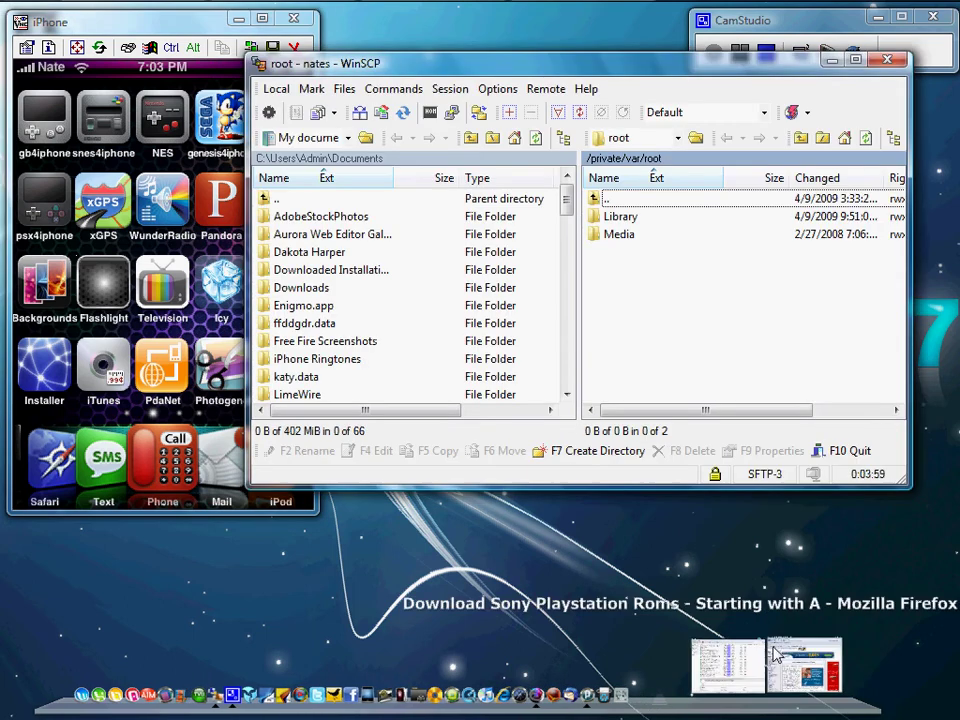
double_click(599, 199)
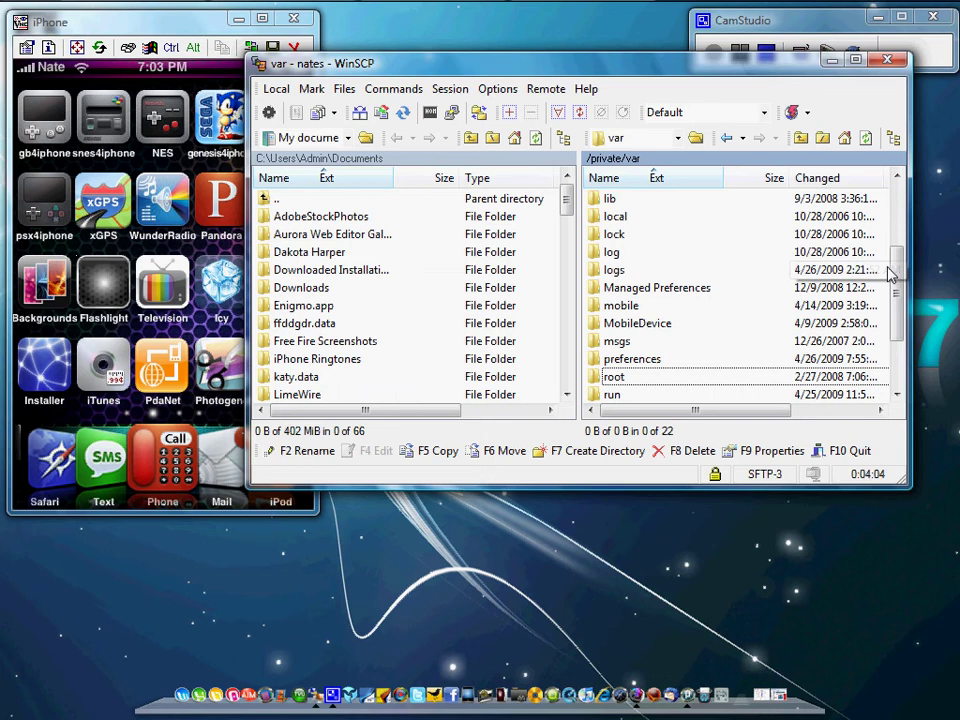
double_click(629, 304)
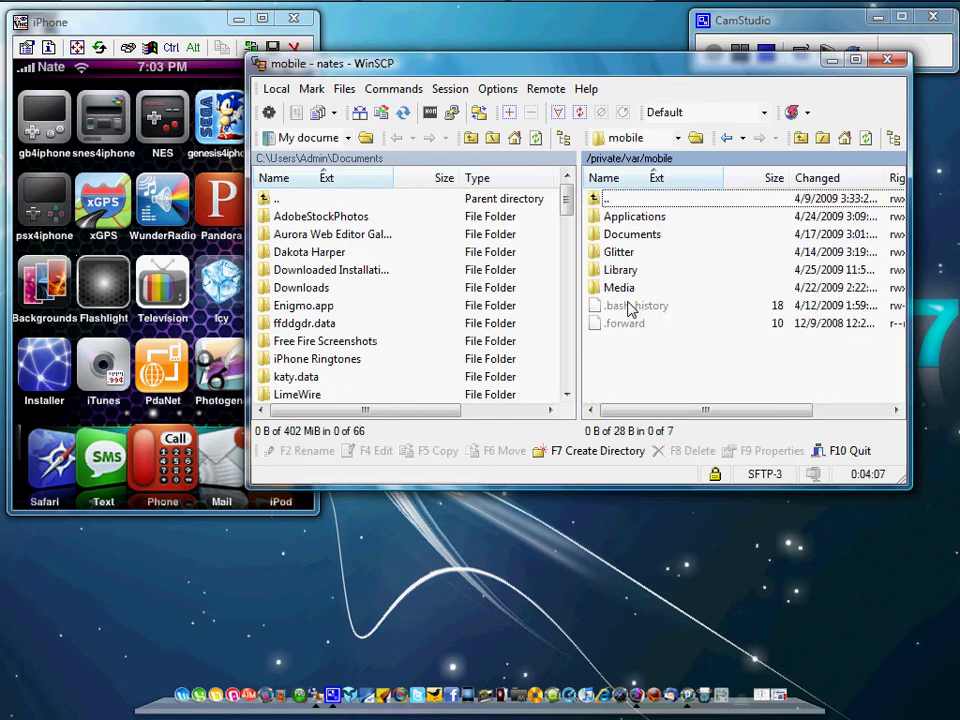
double_click(619, 288)
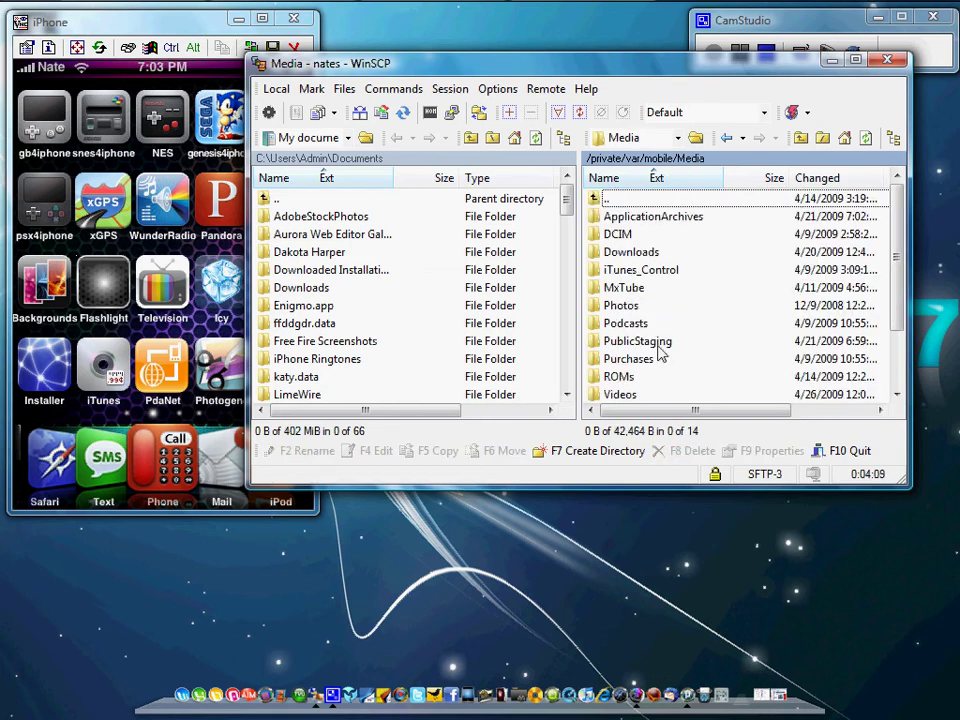
double_click(620, 377)
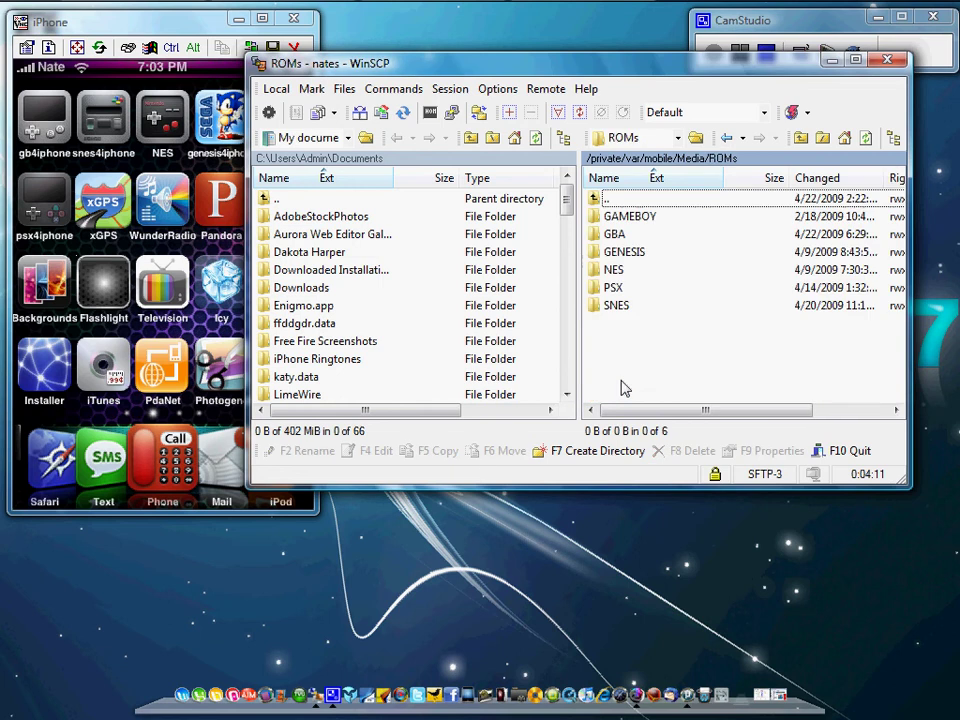
double_click(613, 288)
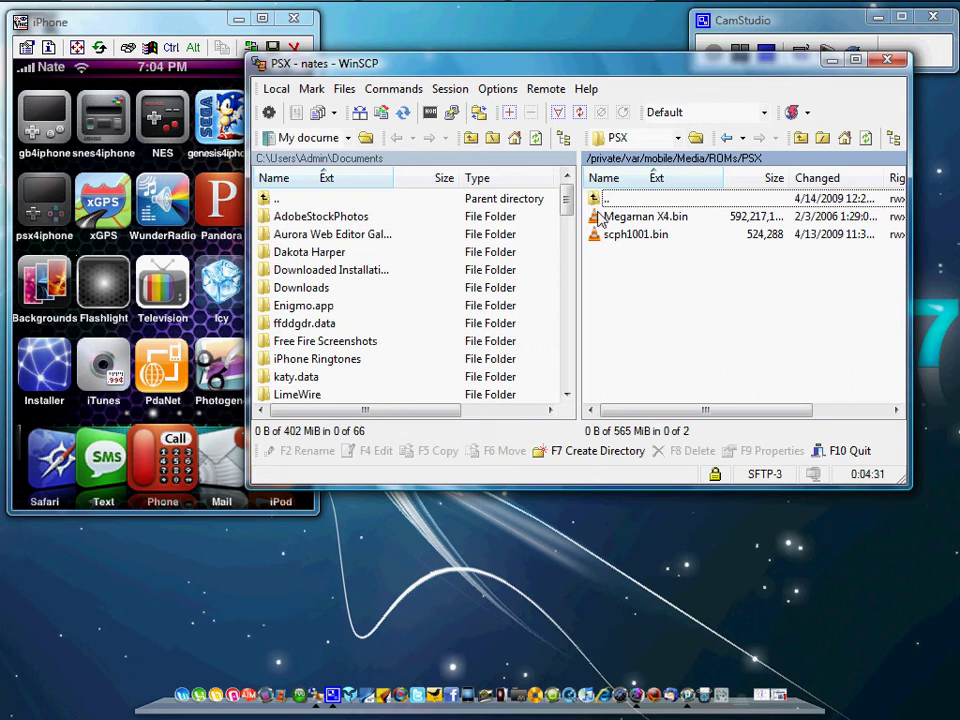
right_click(600, 218)
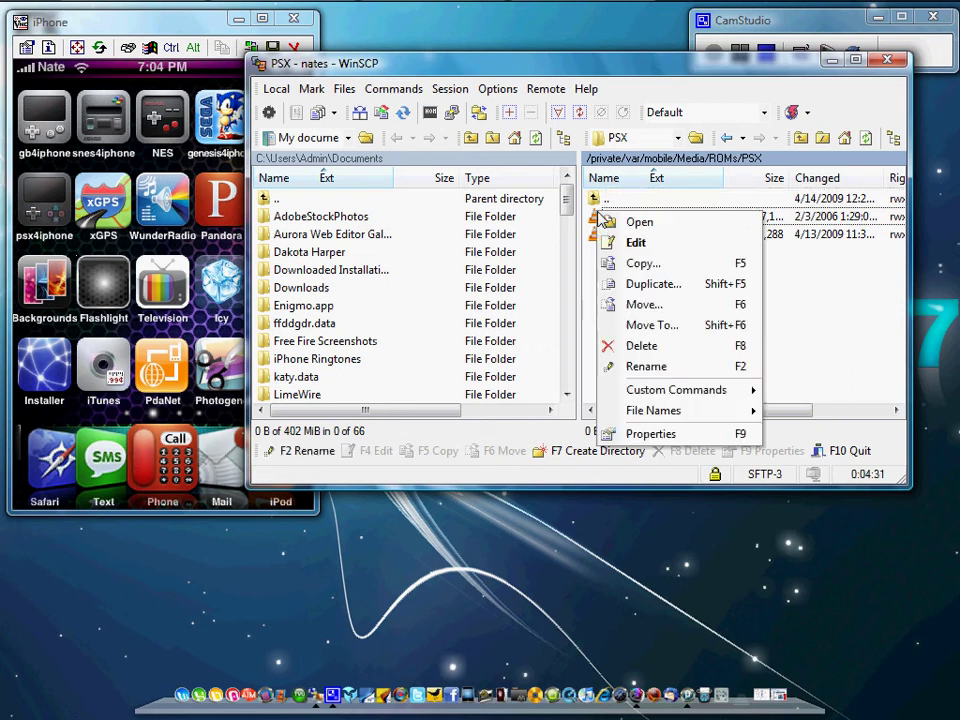
click(648, 433)
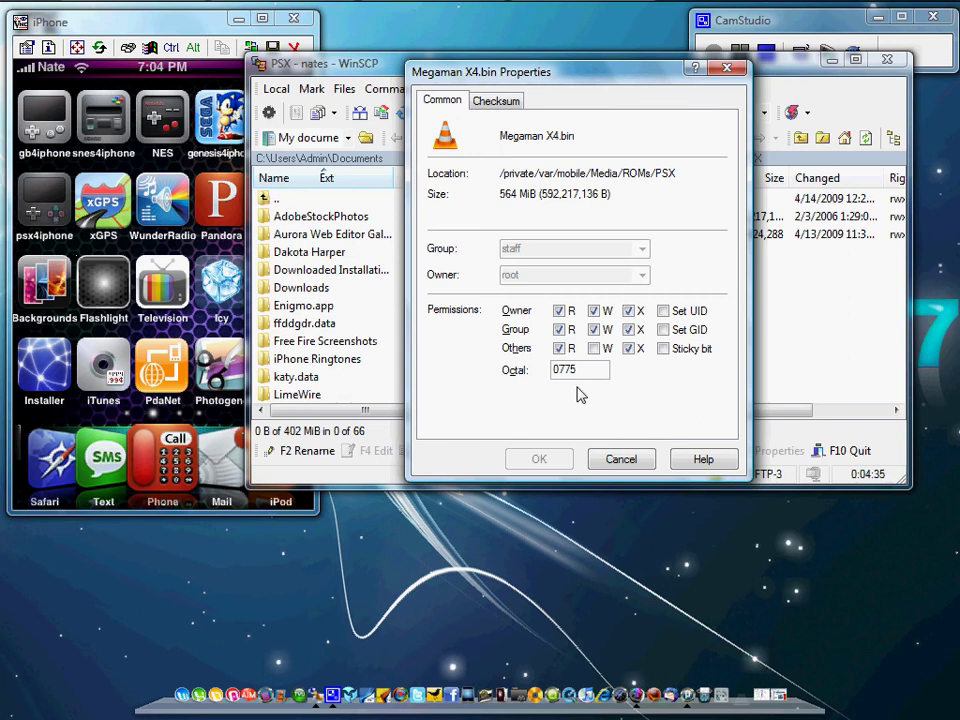
click(614, 459)
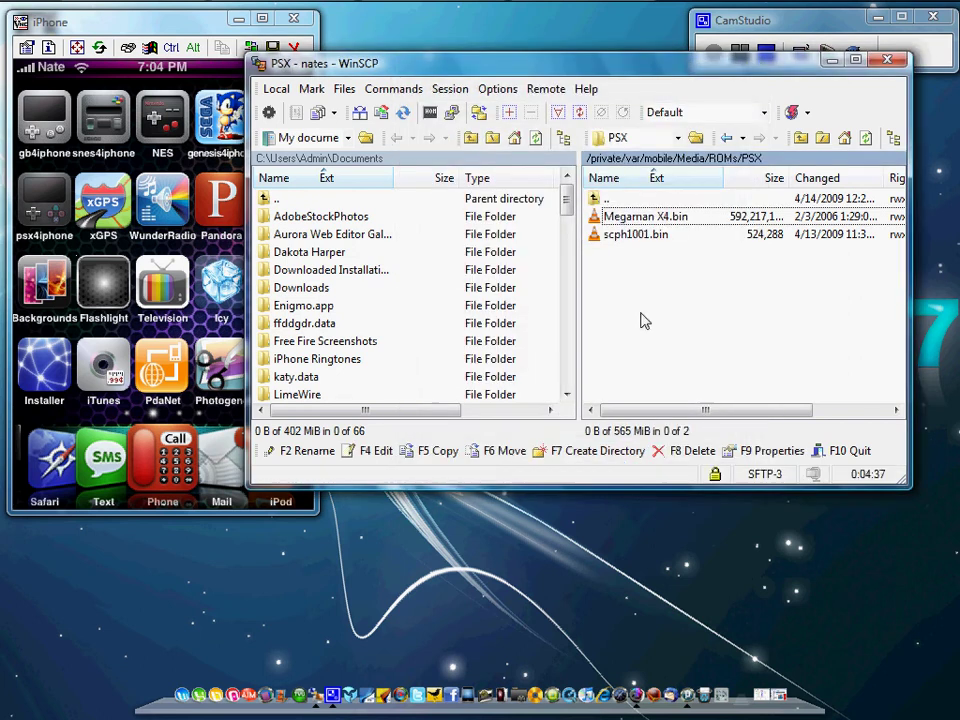
click(601, 200)
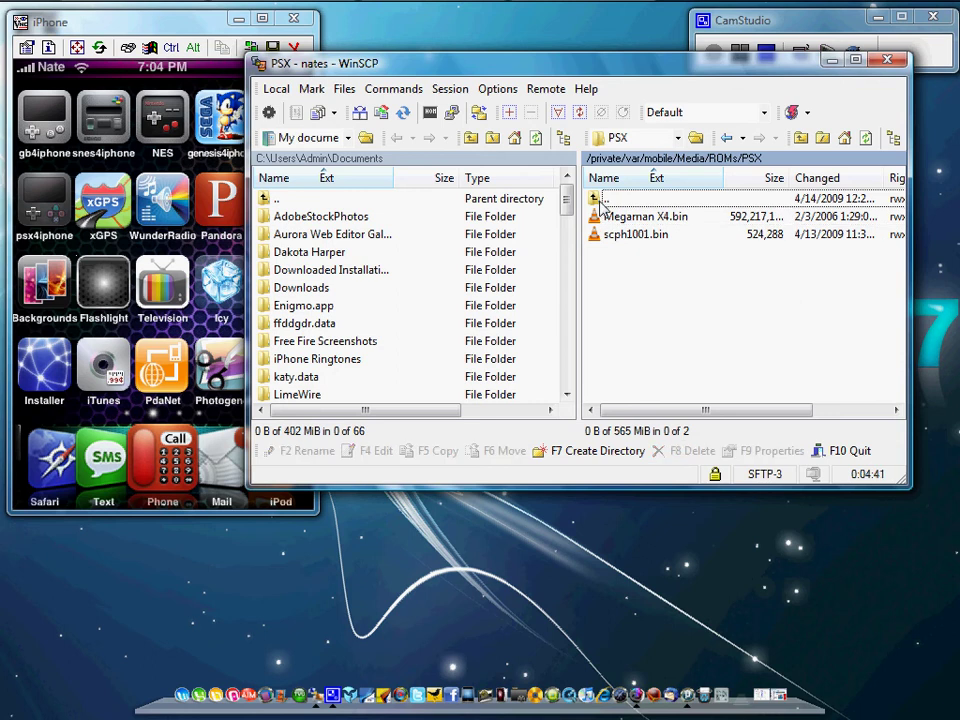
Go up to ROMs and check that the PSX folder's permissions are 0777, closing without changes
double_click(601, 200)
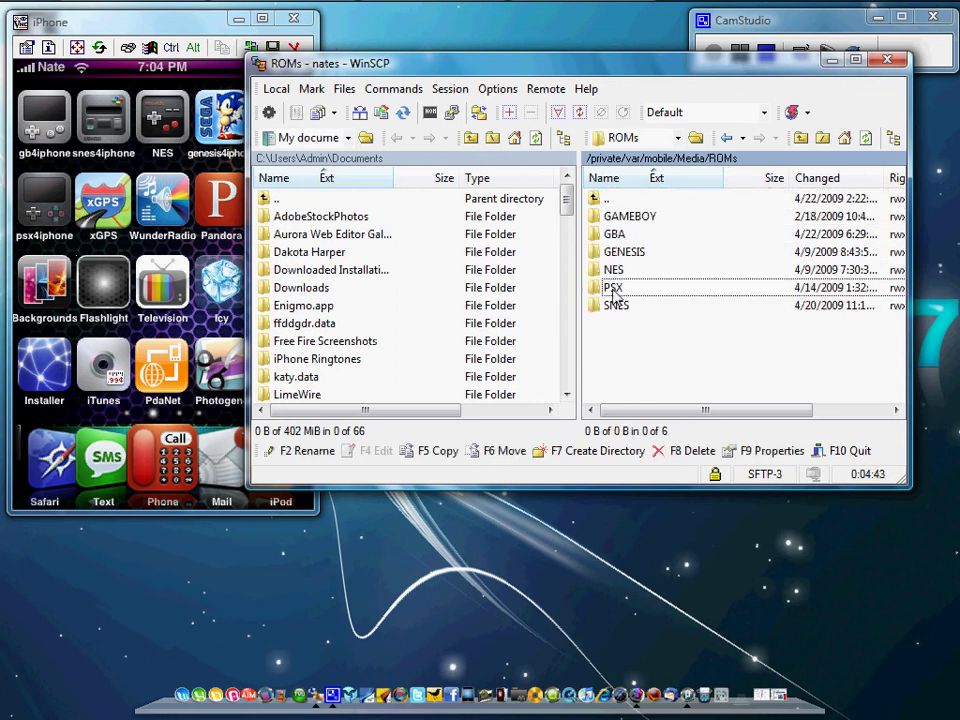
right_click(614, 291)
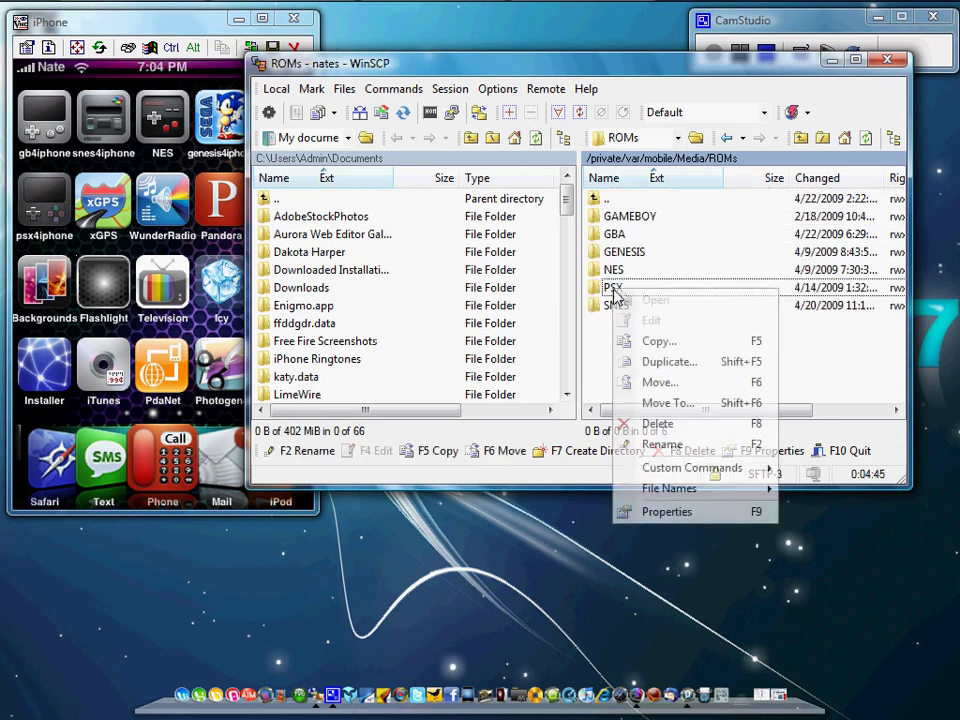
click(685, 513)
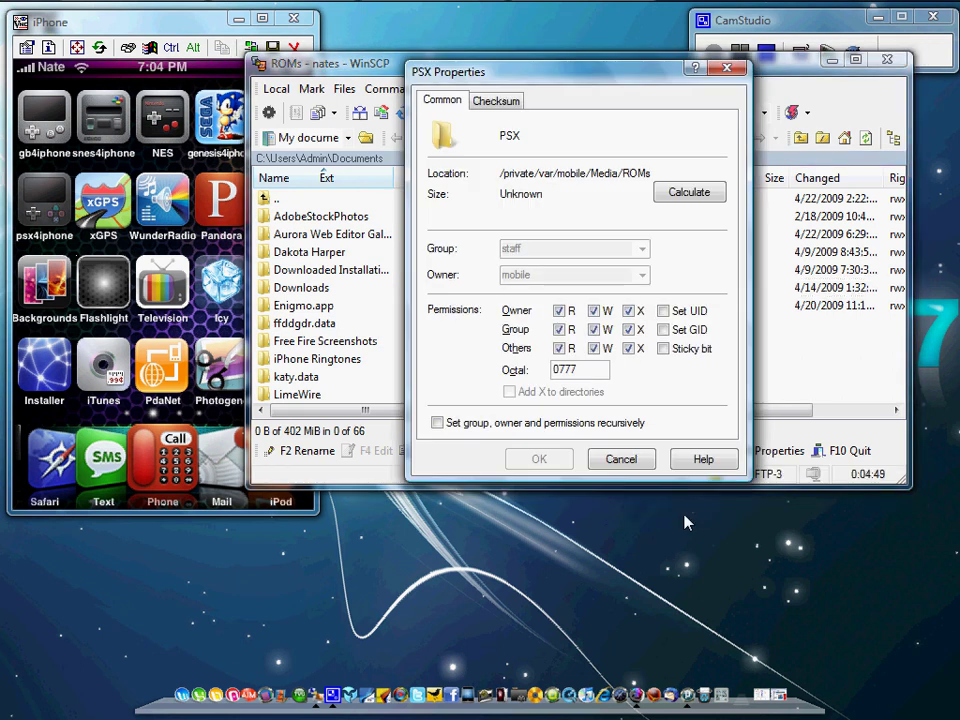
click(621, 460)
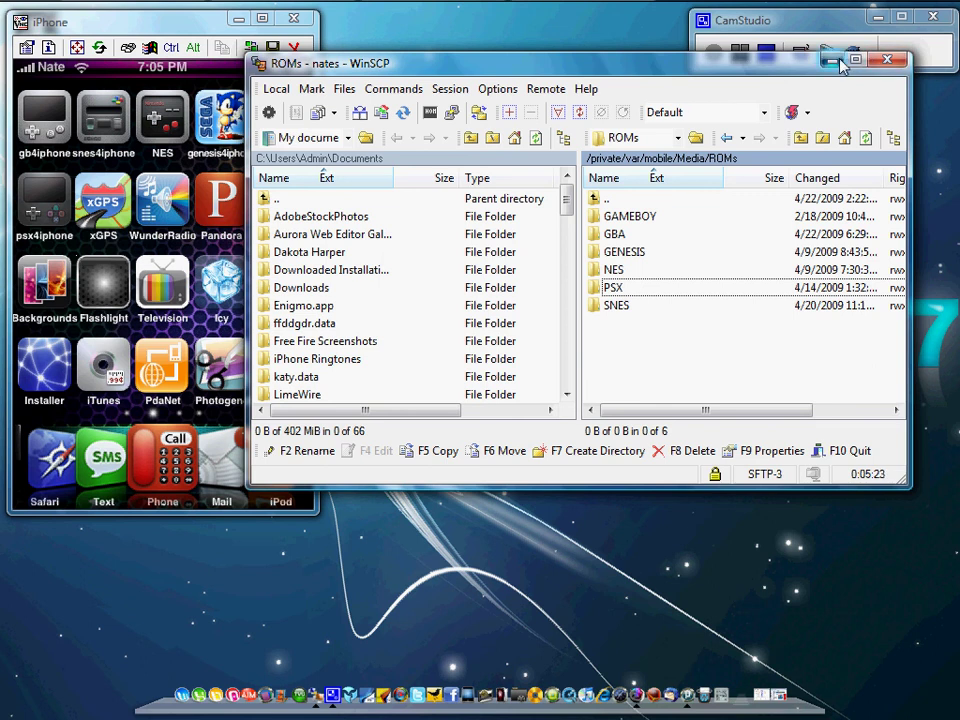
Minimize WinSCP and launch PdaNet from the iPhone home screen in the VNC window
click(836, 62)
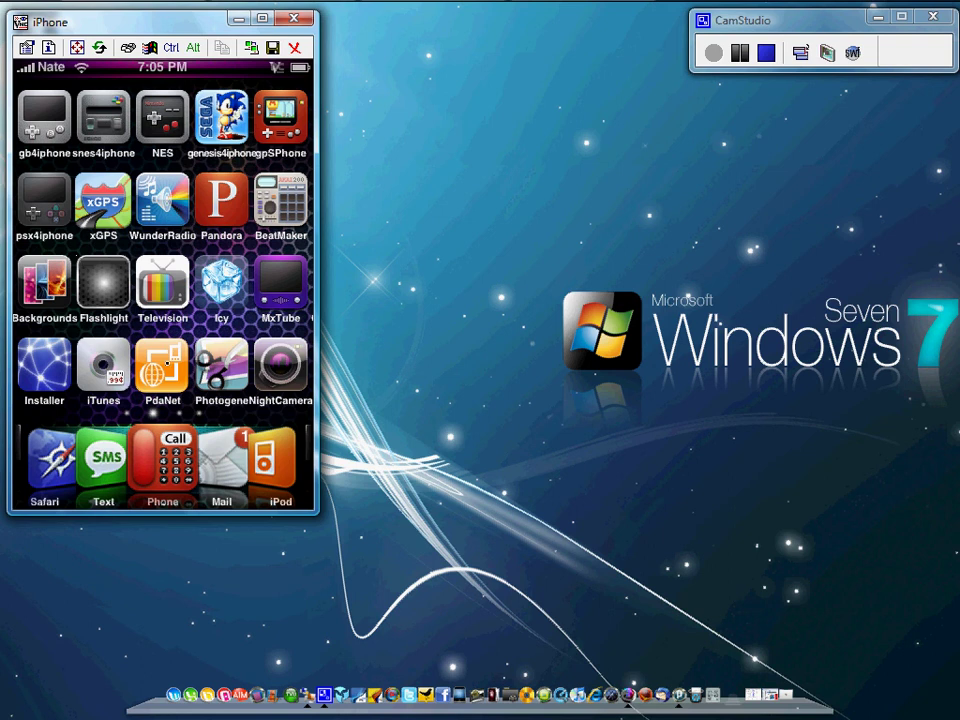
click(167, 363)
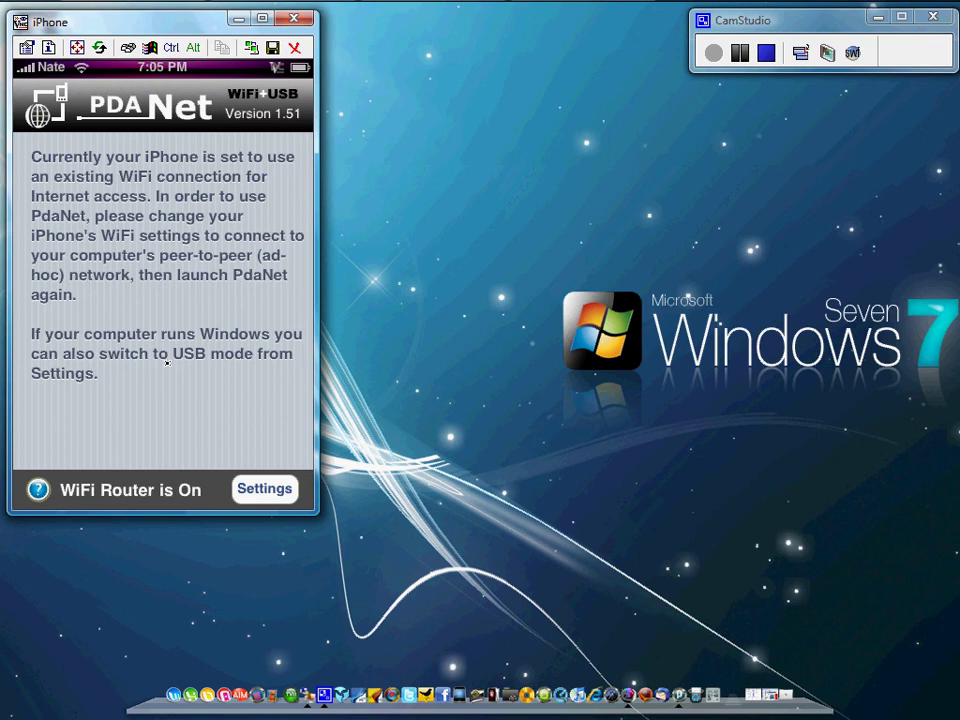
mouse_move(264, 6)
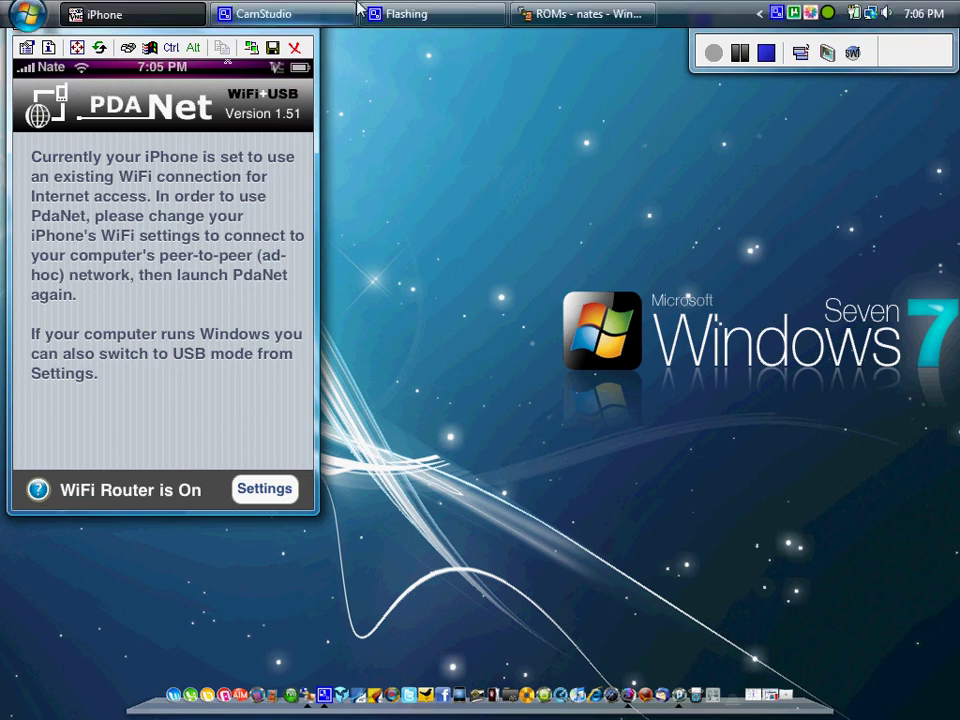